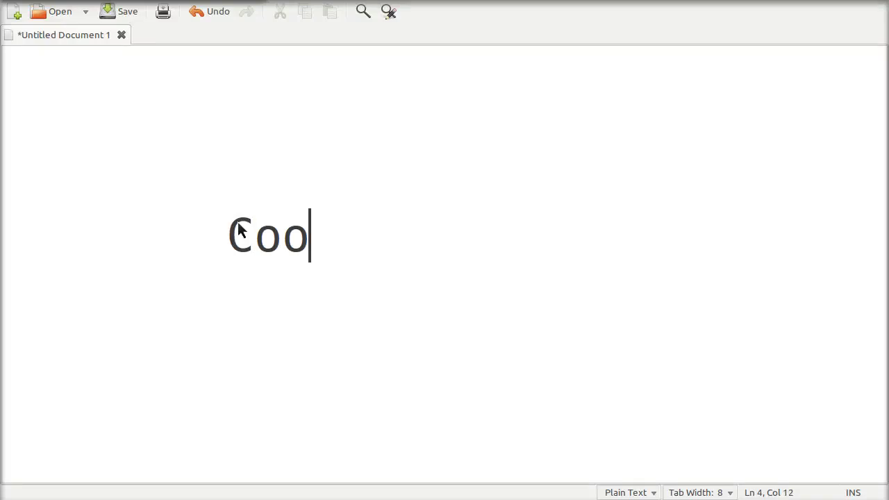
text(king Yal)
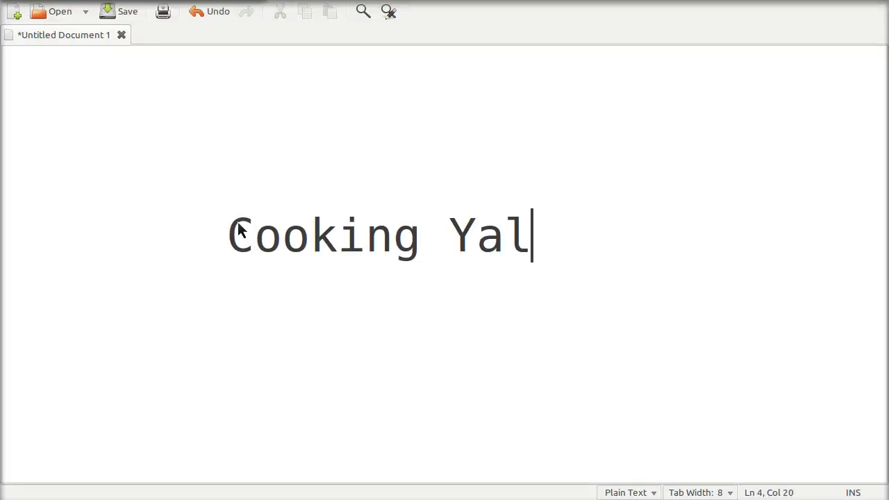
text(u 2.0)
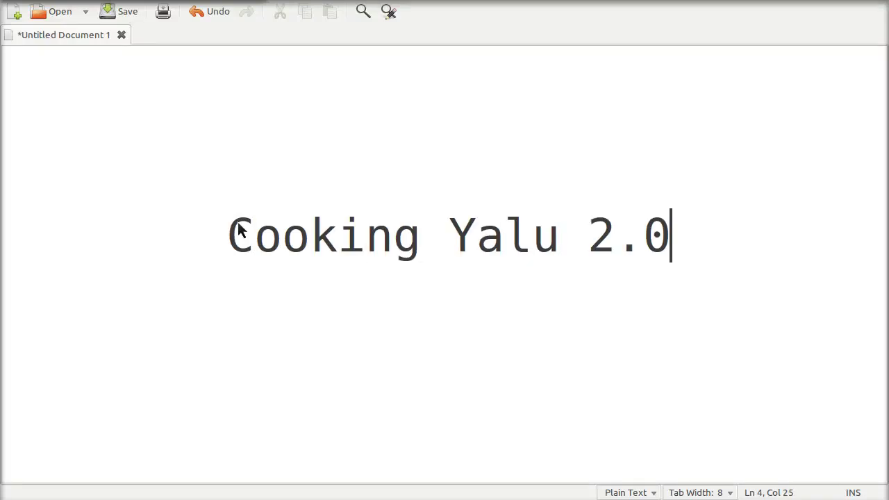
Start a new line below the 'Cooking Yalu 2.0' heading in gedit
key(Return)
text(:))
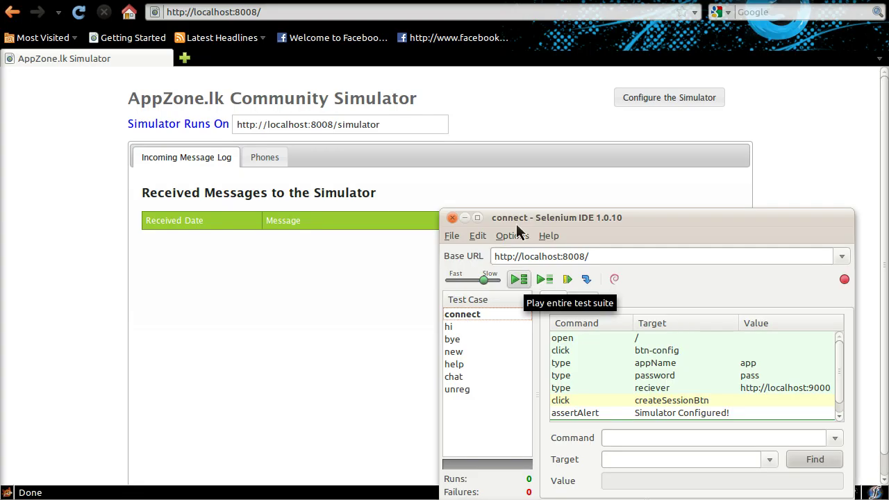
Play the entire Selenium IDE test suite against the AppZone simulator
click(519, 278)
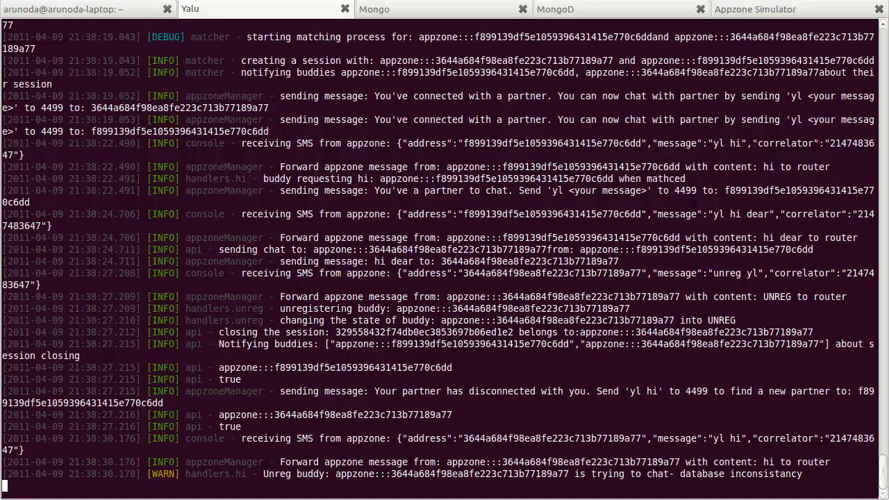
Bring the running Selenium IDE test suite back into view over the terminal
key(alt+Tab)
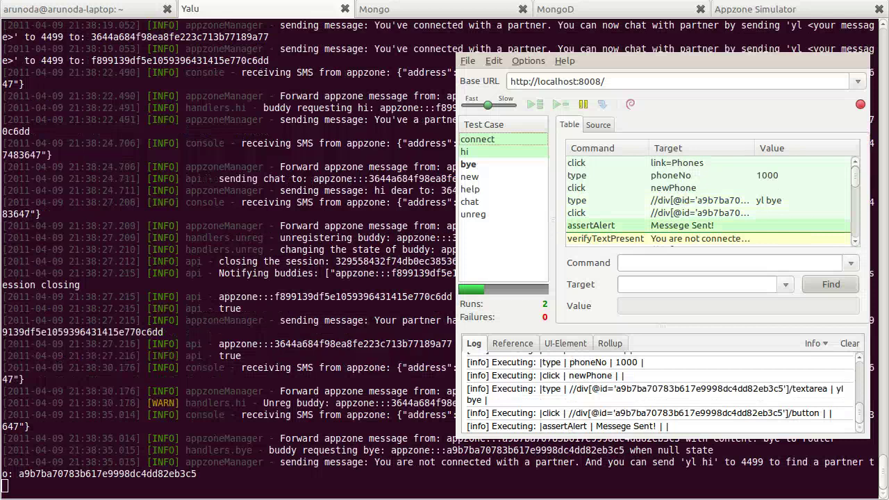